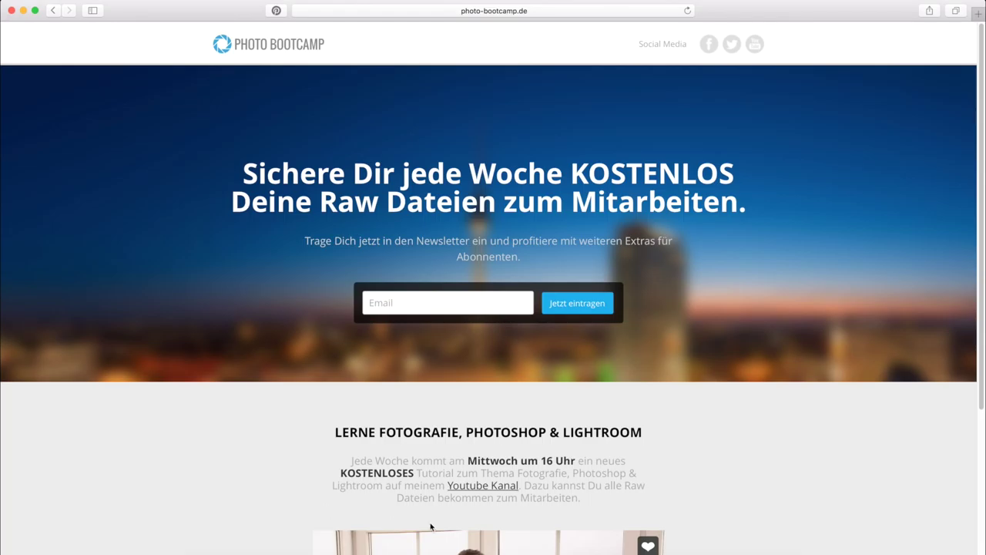
Switch from Safari to Lightroom's Develop view showing _DSC6429.NEF.
left_click(543, 550)
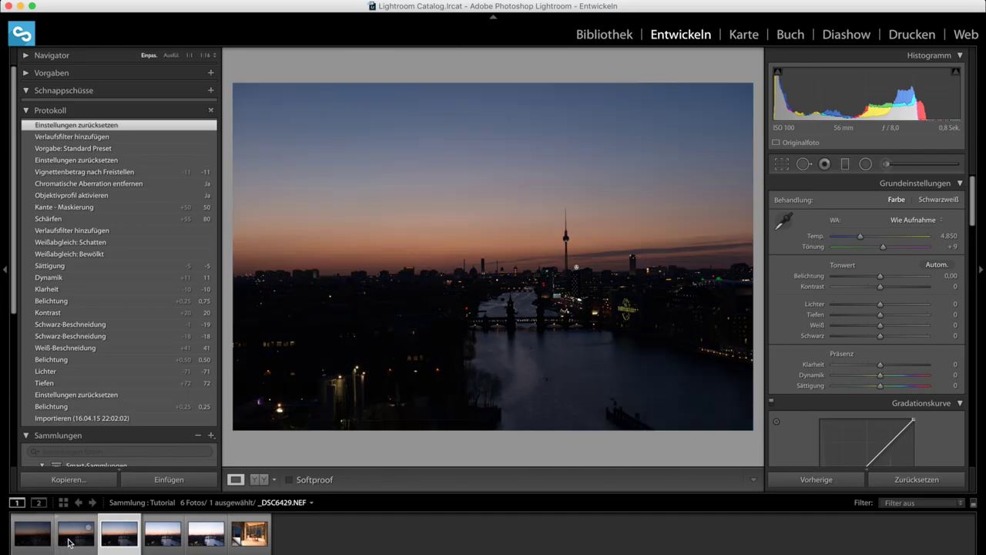
Browse the five Berlin exposures, reset the brightest one's develop settings, and select all five.
left_click(56, 543)
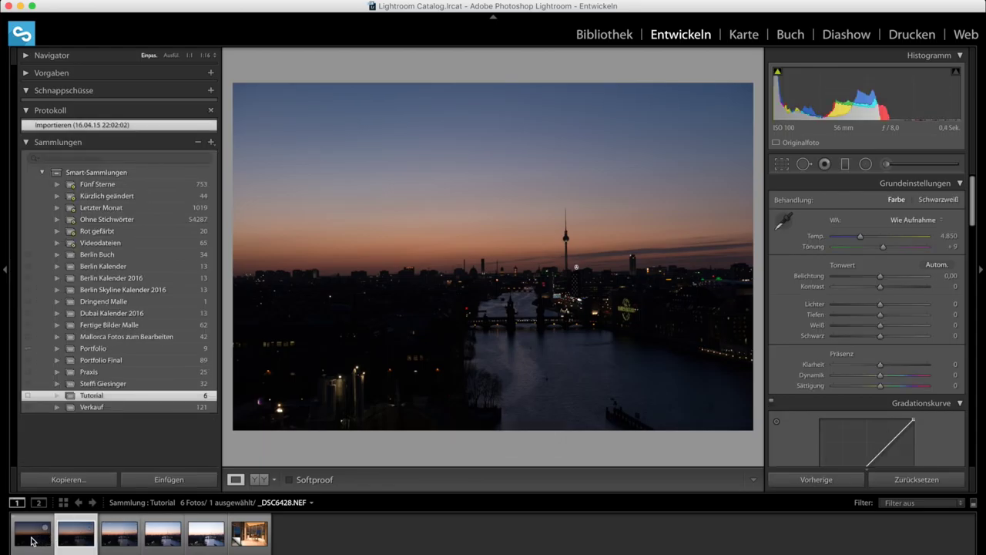
left_click(31, 542)
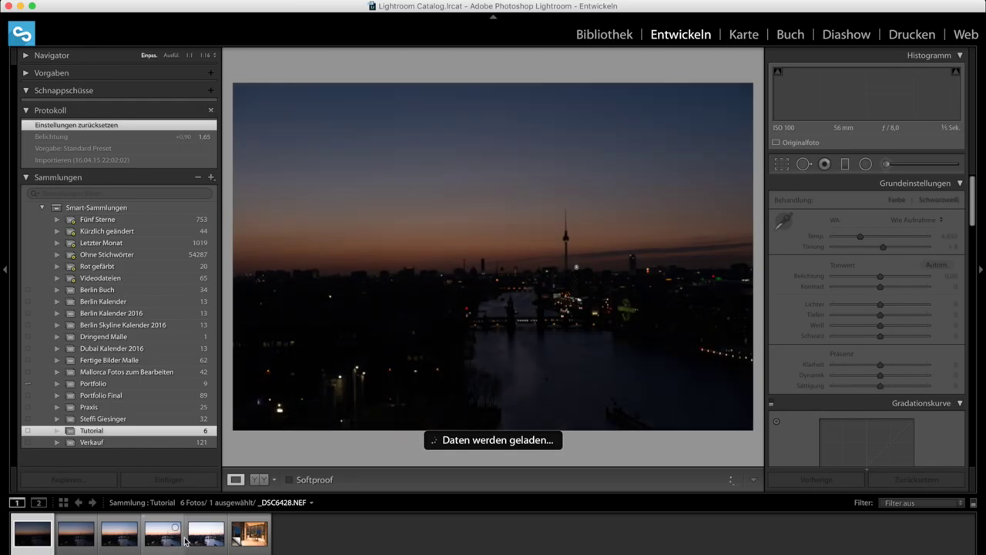
key("Right")
key("Right")
key("Right")
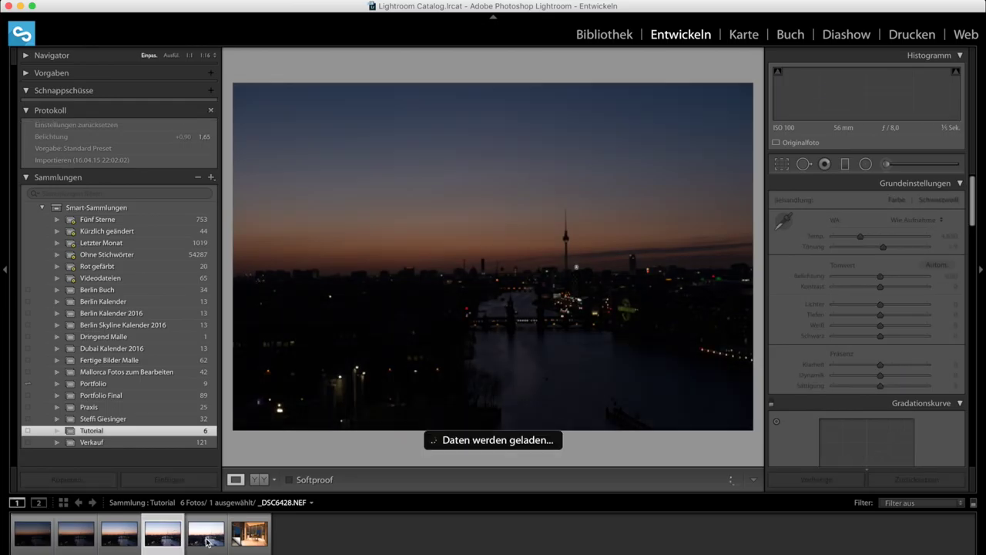
left_click(207, 541)
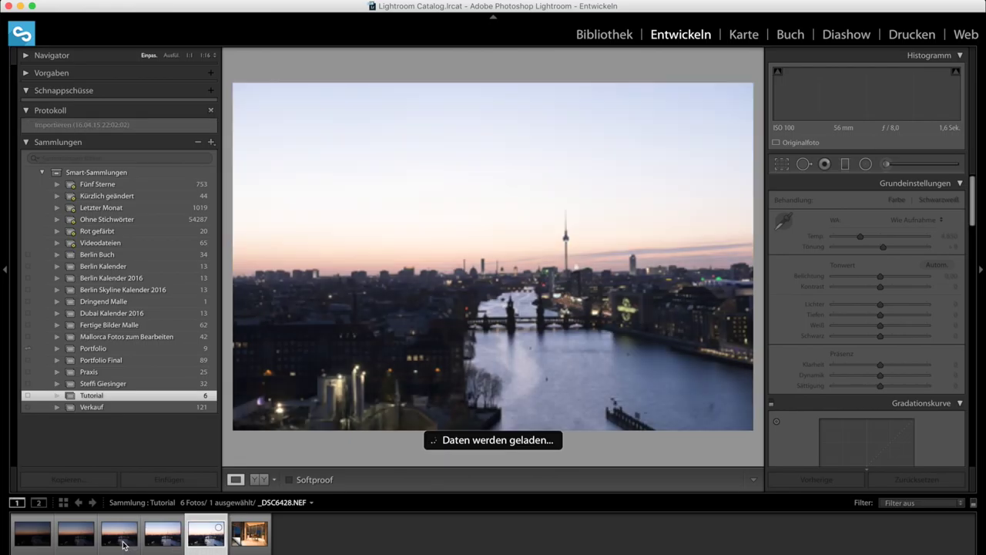
key("super+shift+r")
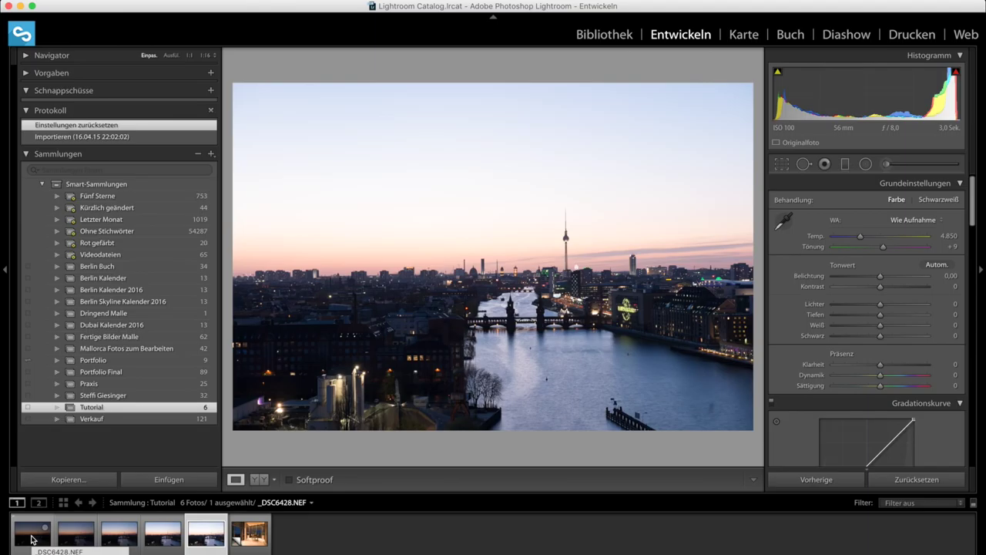
left_click(31, 539, "shift")
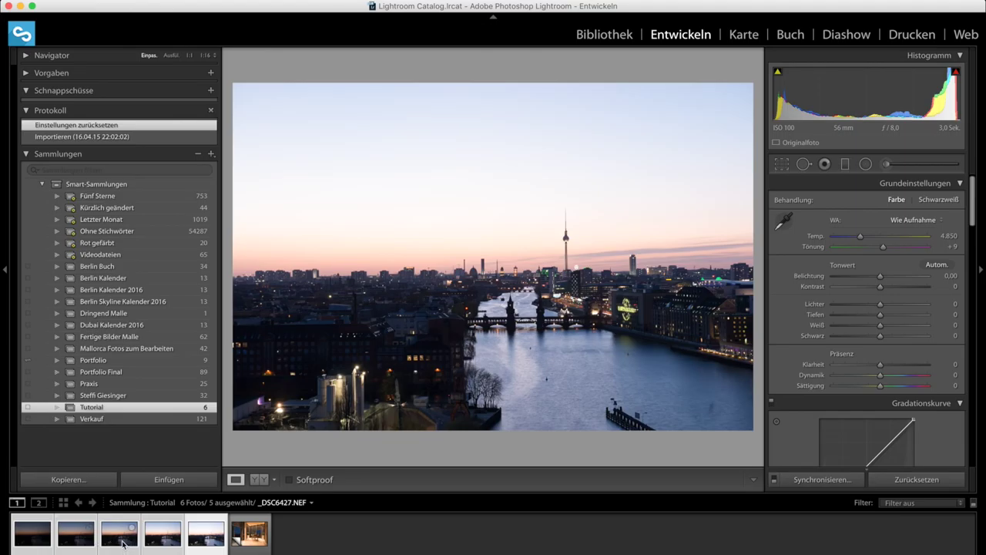
Open the HDR merge preview for the five selected exposures via Zusammenfügen von Fotos > HDR.
right_click(121, 543)
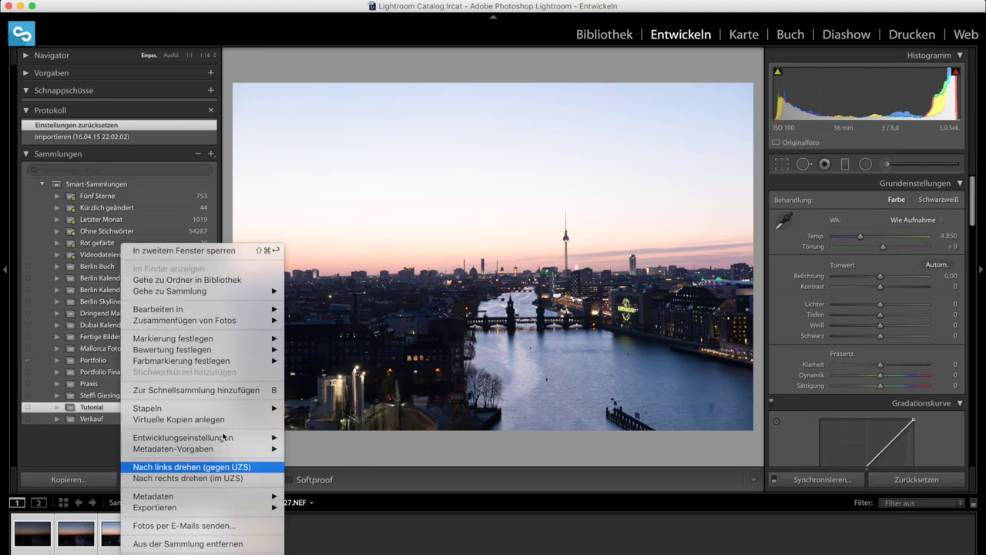
mouse_move(185, 320)
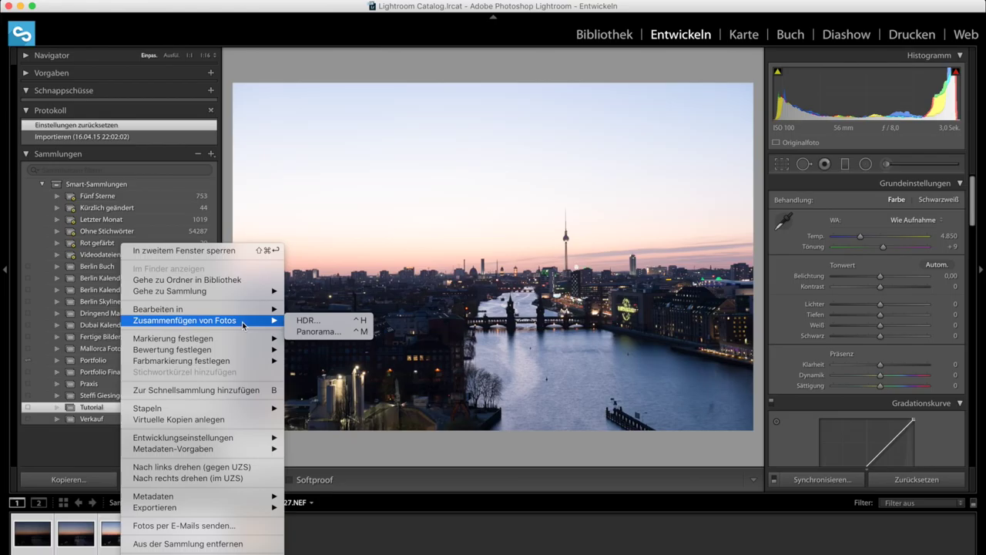
left_click(315, 323)
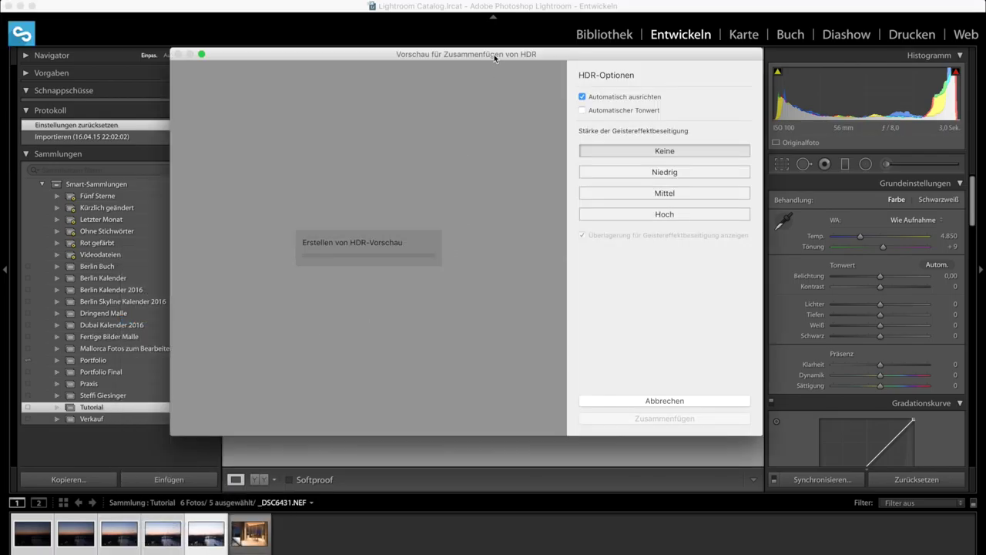
left_click_drag(495, 56, 506, 65)
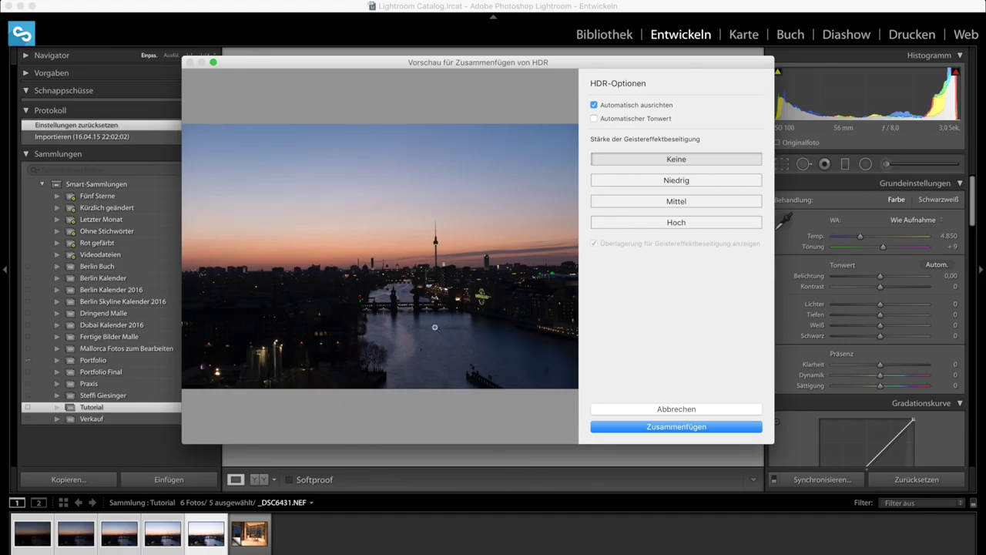
Merge the five exposures into the HDR file _DSC6431-HDR.dng.
left_click(688, 431)
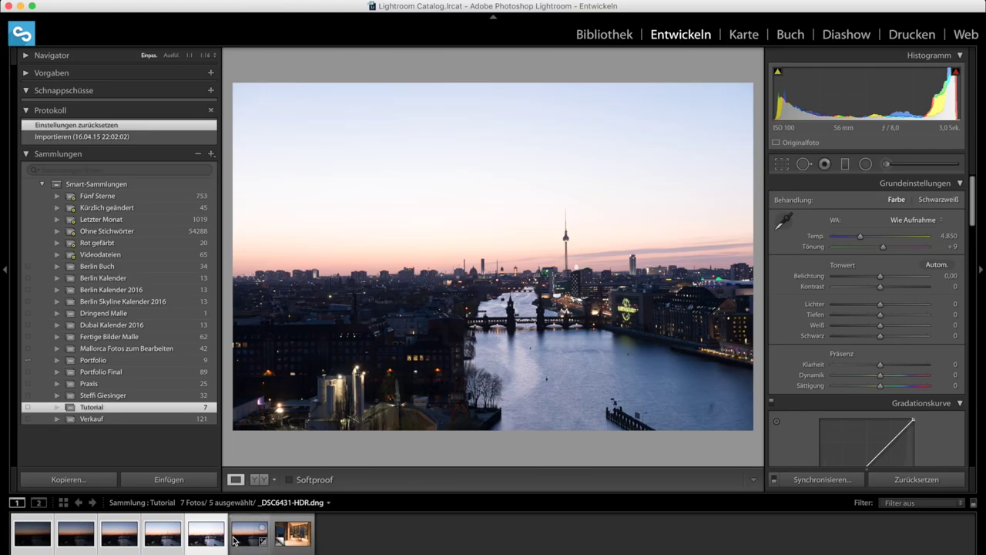
left_click(252, 538)
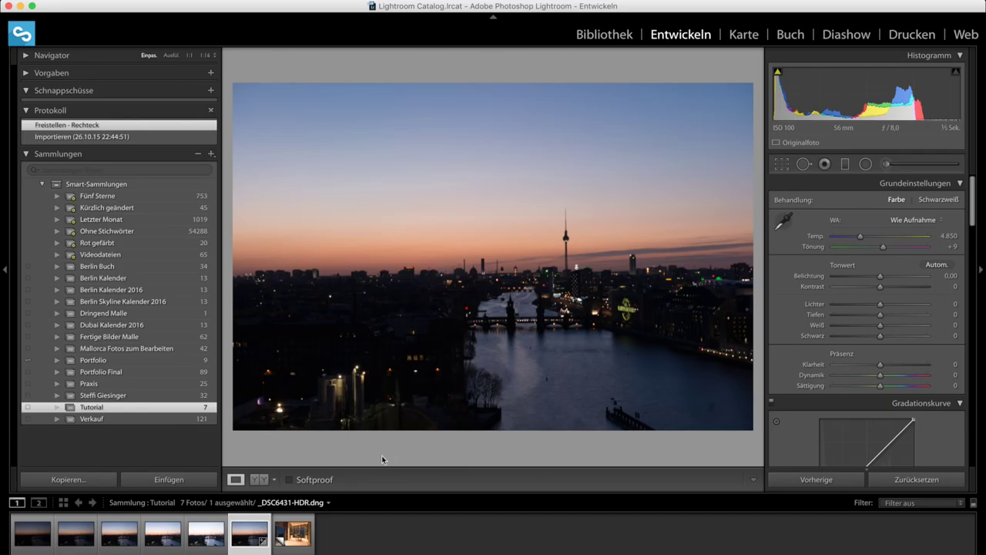
left_click(118, 542)
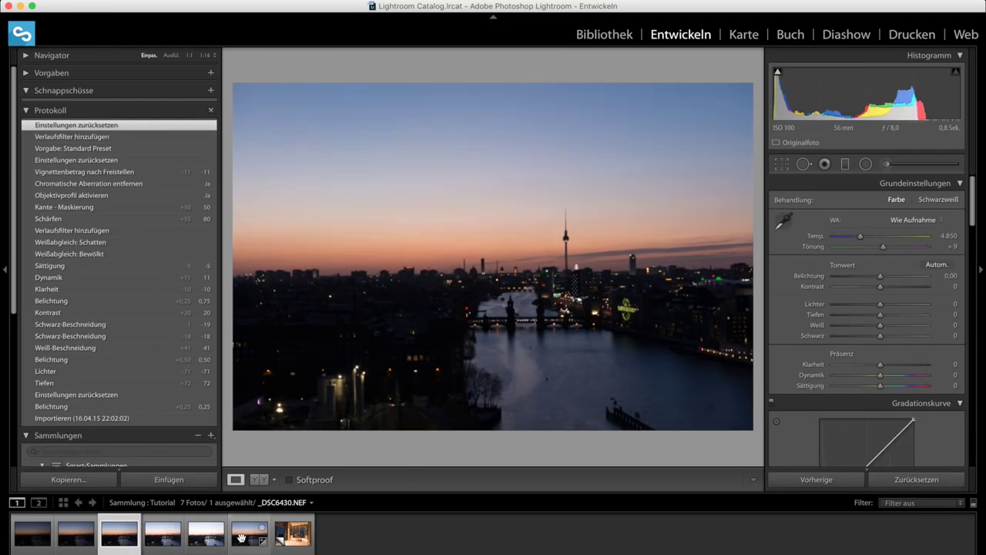
left_click(241, 536)
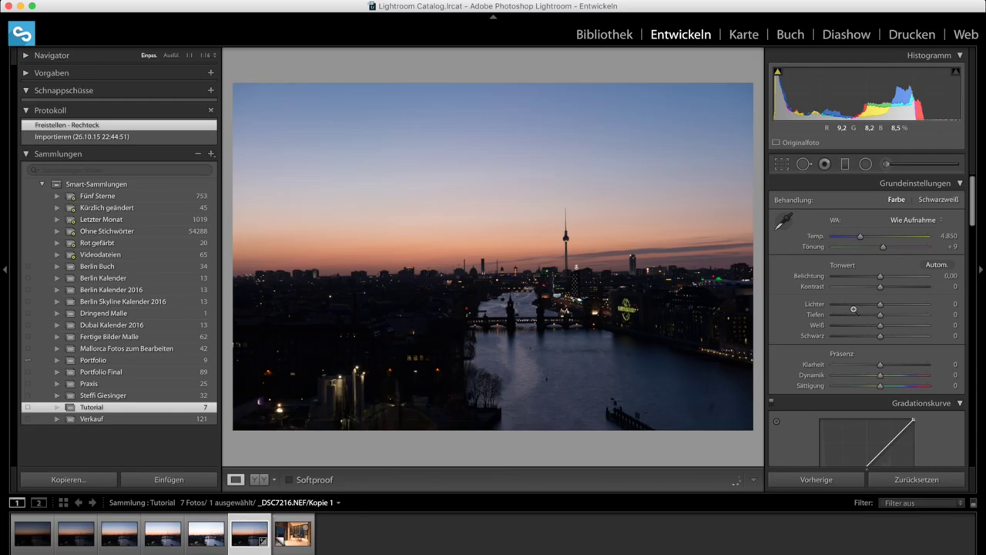
Set Shadows +100, Highlights −100, Exposure +0.50 and Whites +48 in the Basic panel.
left_click_drag(880, 318, 939, 320)
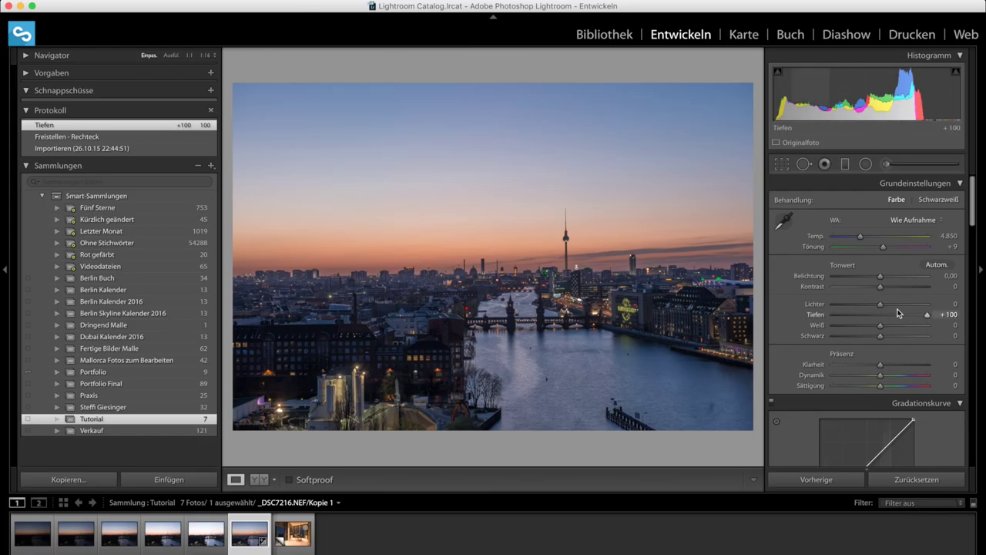
left_click_drag(880, 307, 801, 309)
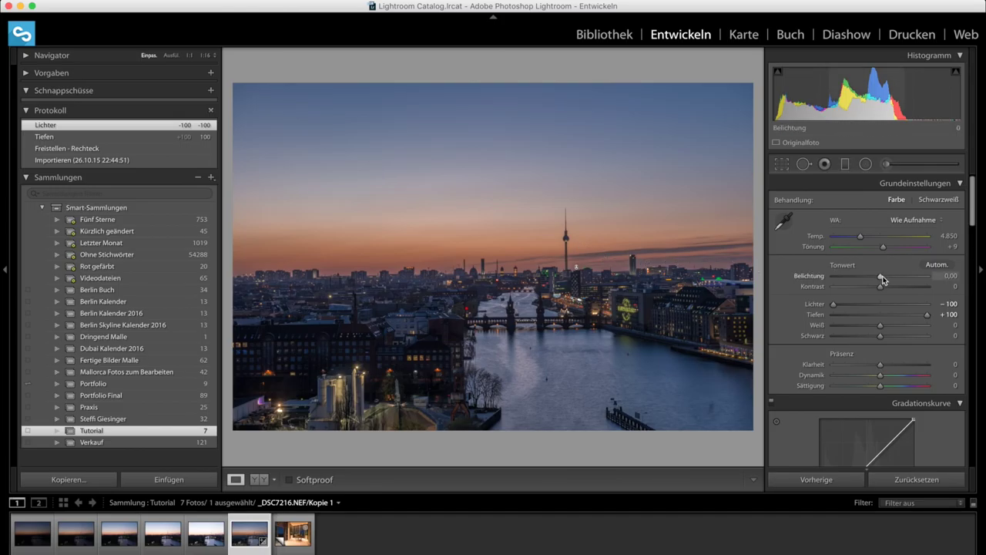
left_click_drag(881, 276, 883, 276)
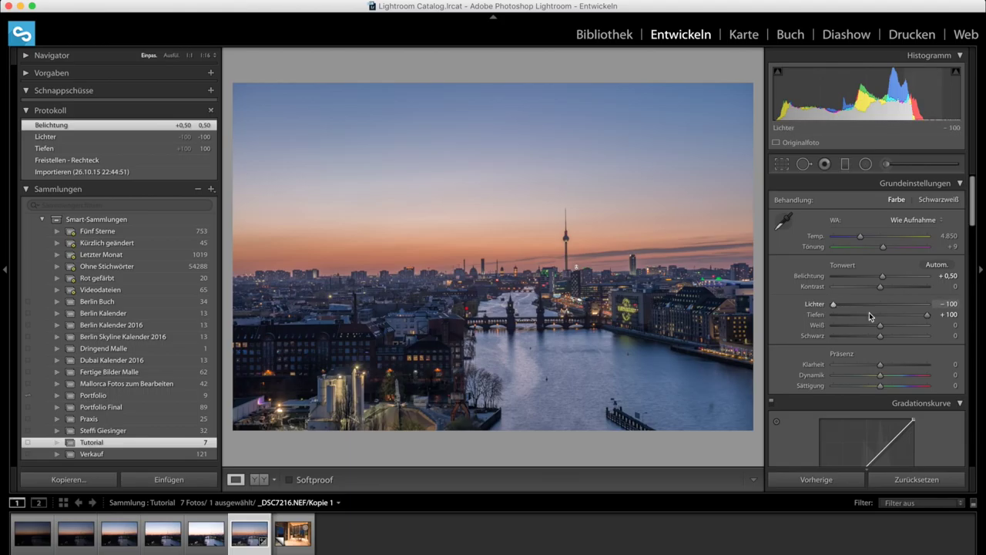
mouse_move(880, 329)
left_mouse_down()
mouse_move(902, 328)
mouse_move(870, 337)
left_mouse_up()
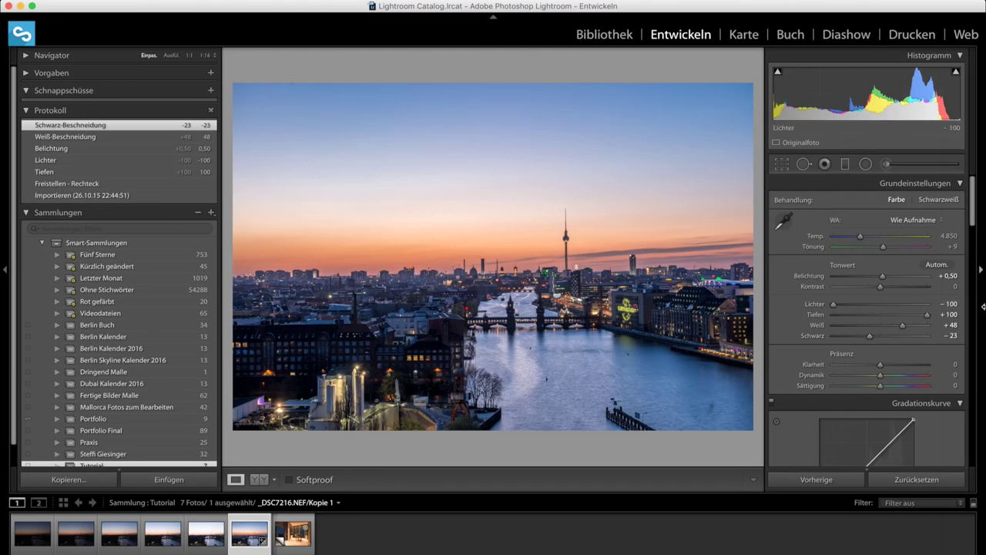
Set Contrast +19, Clarity −11 and Saturation −10 in the Basic panel.
left_click_drag(880, 287, 889, 287)
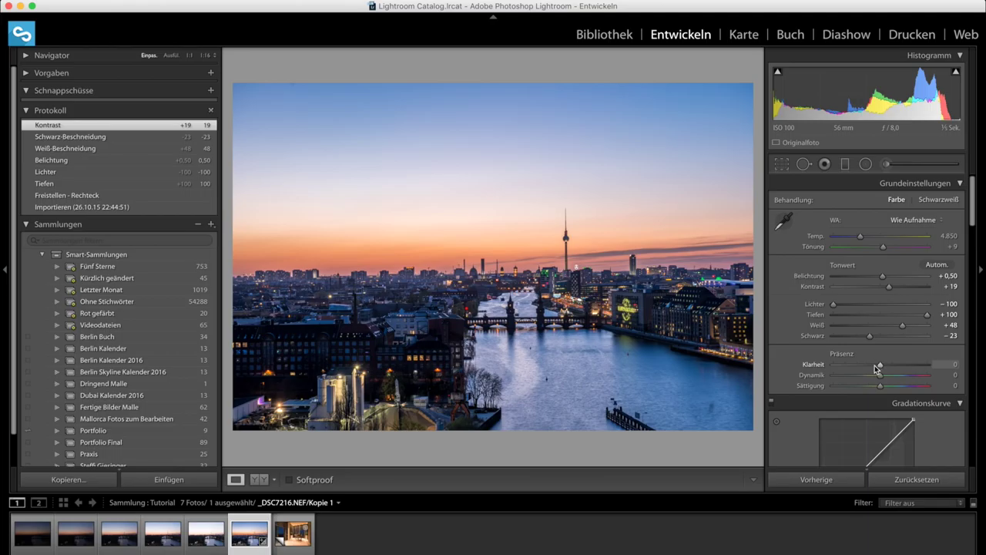
left_click_drag(875, 369, 887, 375)
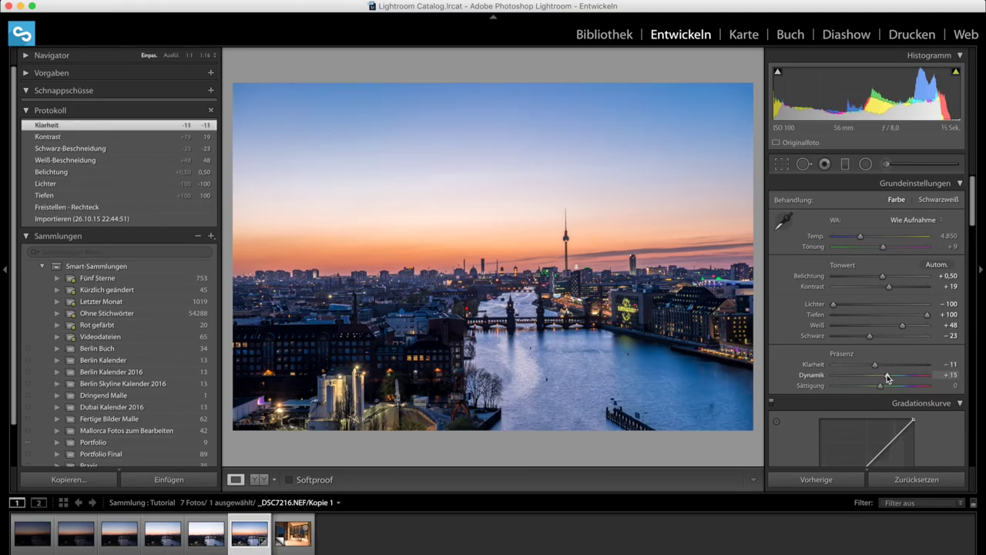
left_click_drag(876, 388, 875, 388)
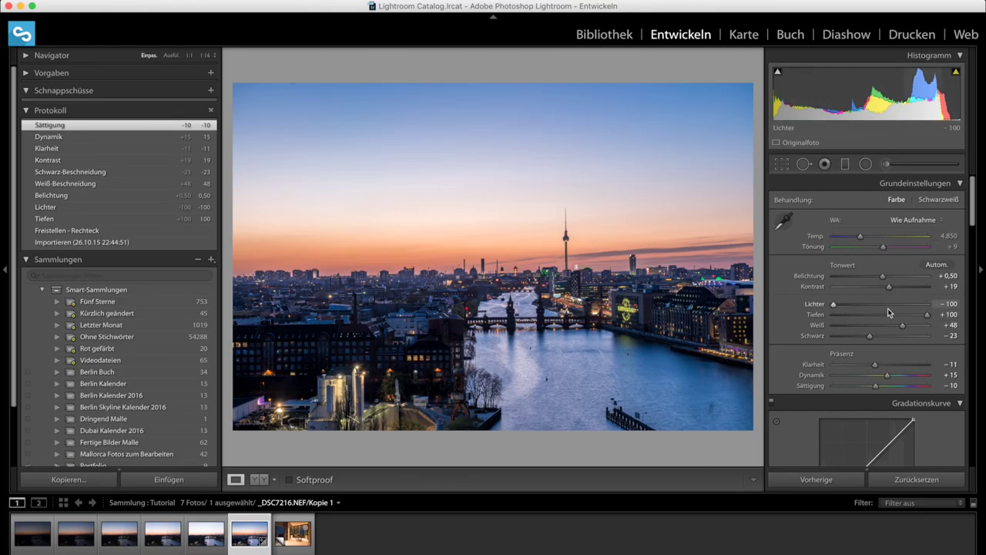
Apply the Bewölkt white balance preset, then lower Temp to about 6,063 K.
left_click(911, 219)
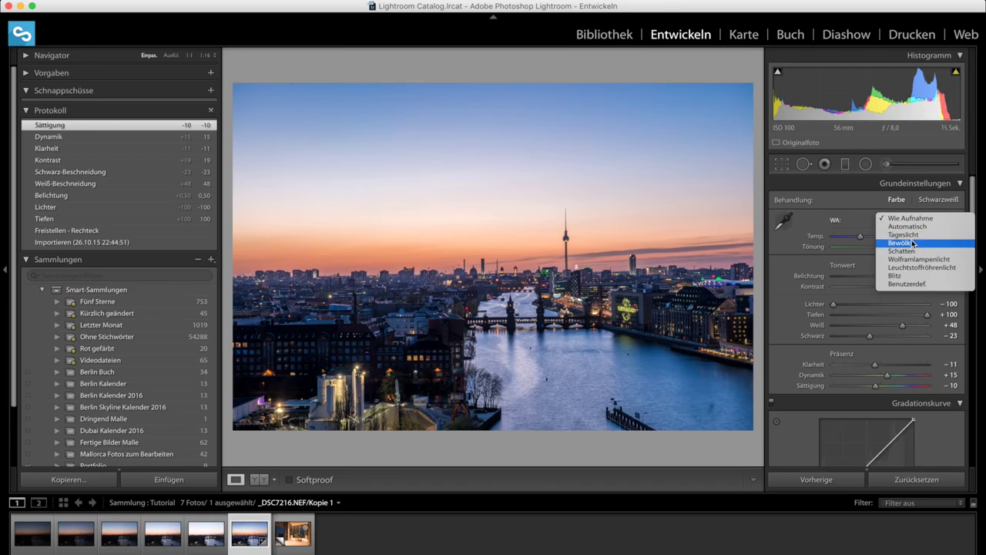
left_click(911, 243)
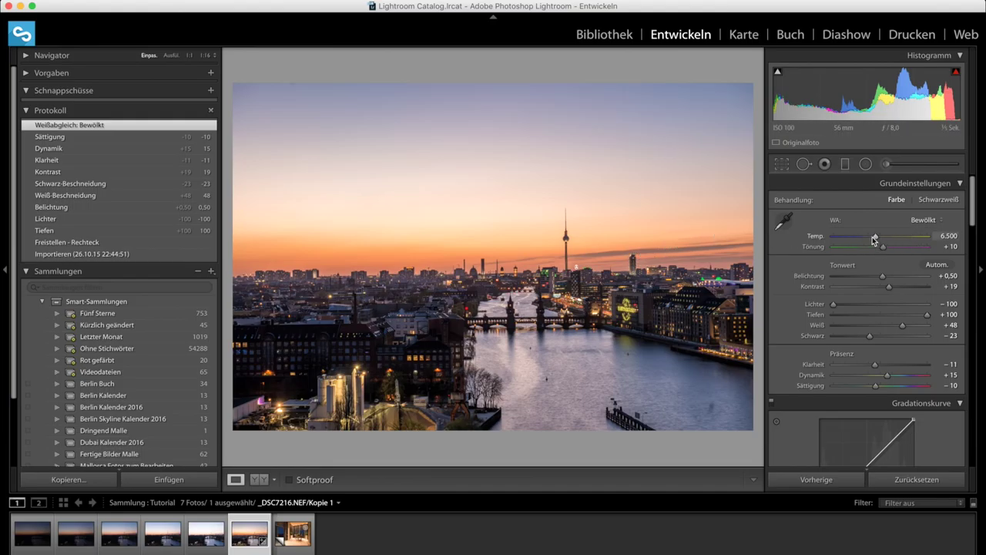
left_click_drag(875, 240, 871, 240)
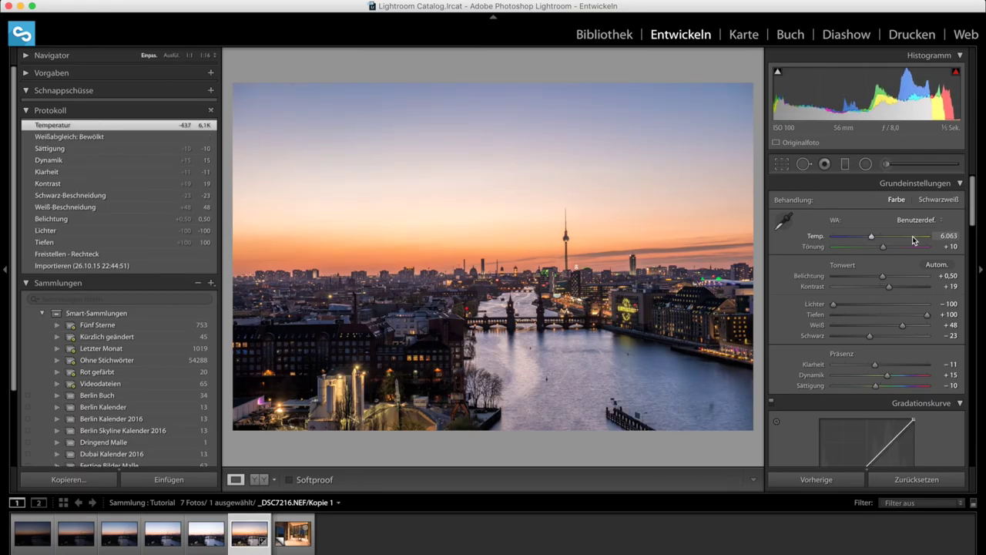
Set sharpening Amount to 80 and Masking to 39, previewing the mask with Alt.
scroll(974, 227, "down", 1)
left_click_drag(974, 228, 971, 362)
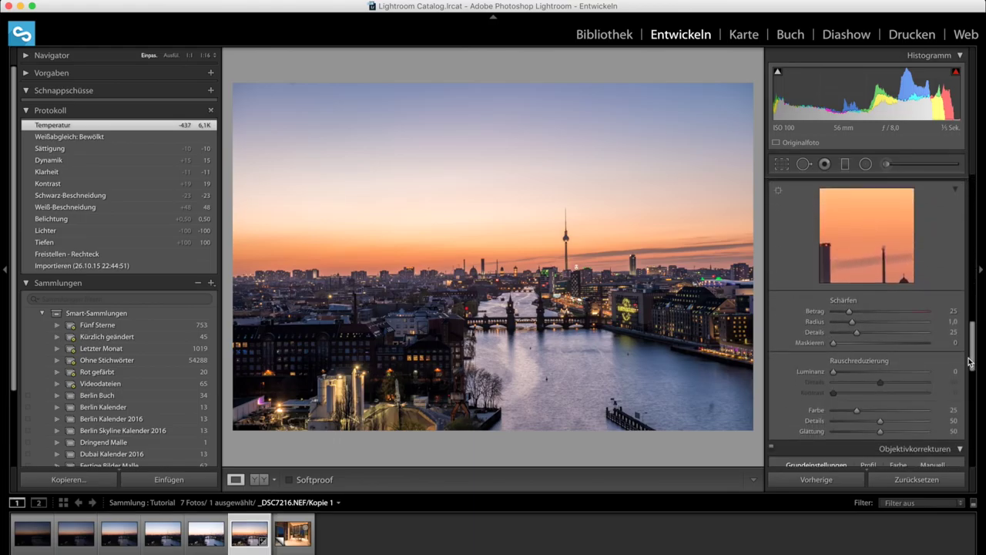
left_click_drag(850, 311, 884, 314)
key("alt")
left_click_drag(834, 342, 871, 343)
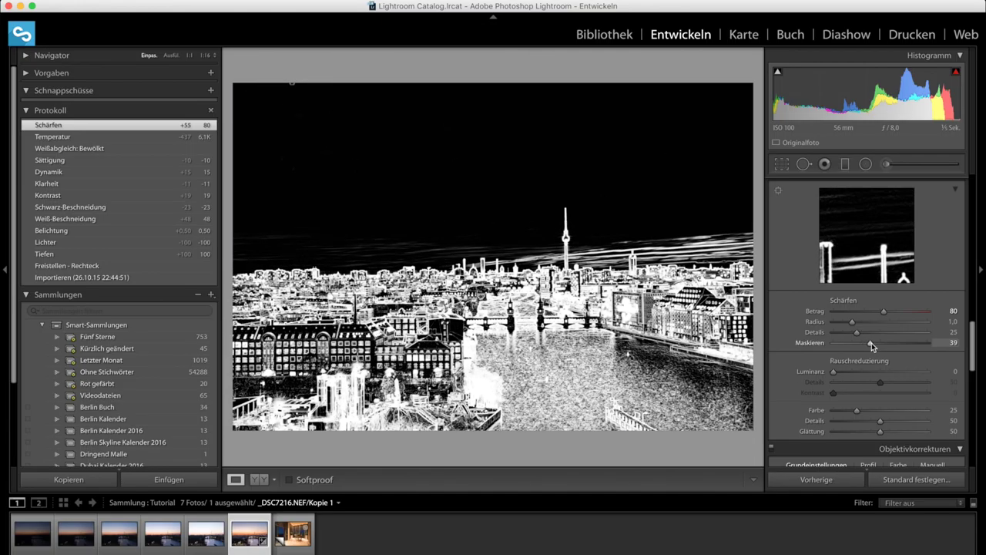
left_click_drag(872, 343, 871, 342)
scroll(911, 340, "down", 5)
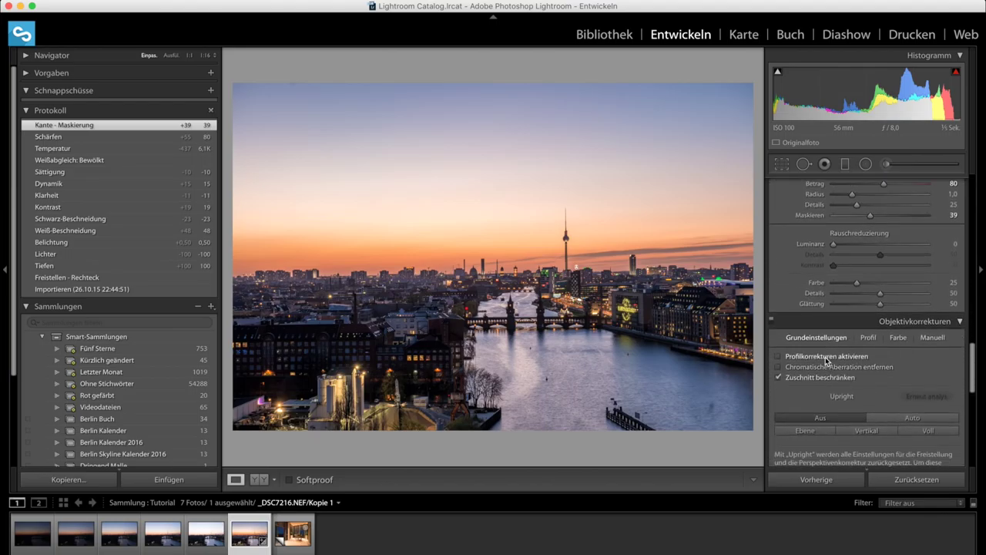
Enable lens profile corrections and inspect the skyline at 1:1 before fitting it back.
left_click(827, 357)
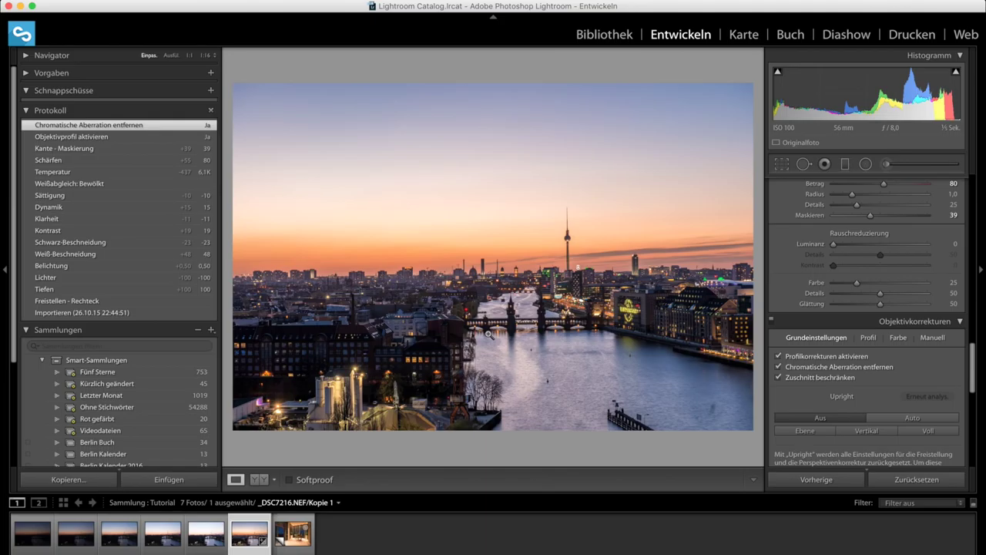
left_click(365, 345)
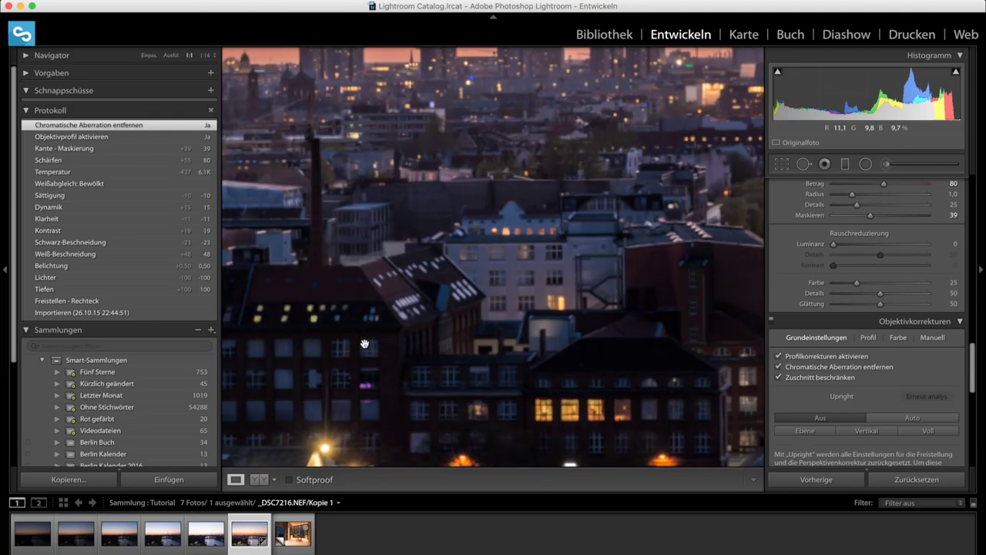
left_click(403, 351)
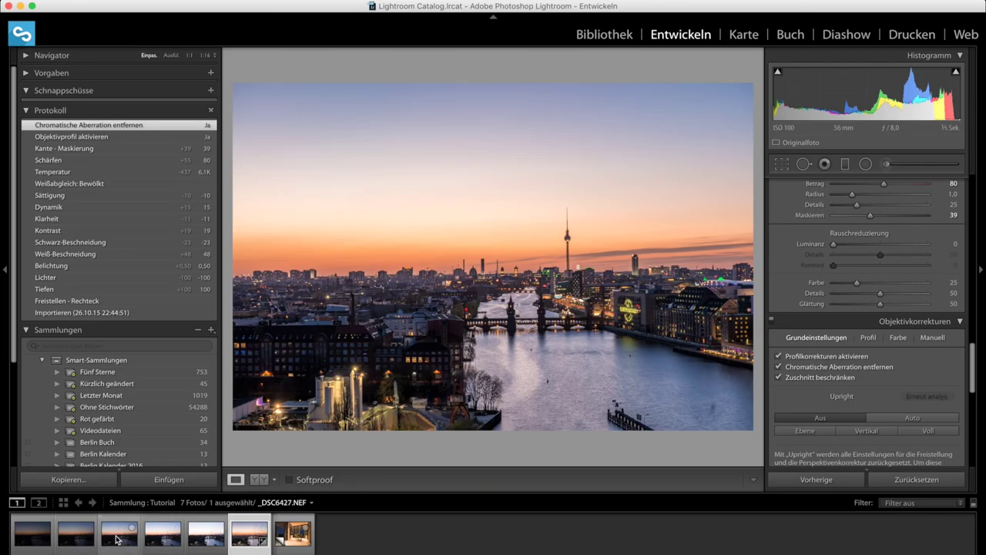
Sync all develop settings to the second skyline photo and compare both in Library Compare view.
left_click(115, 545, "super")
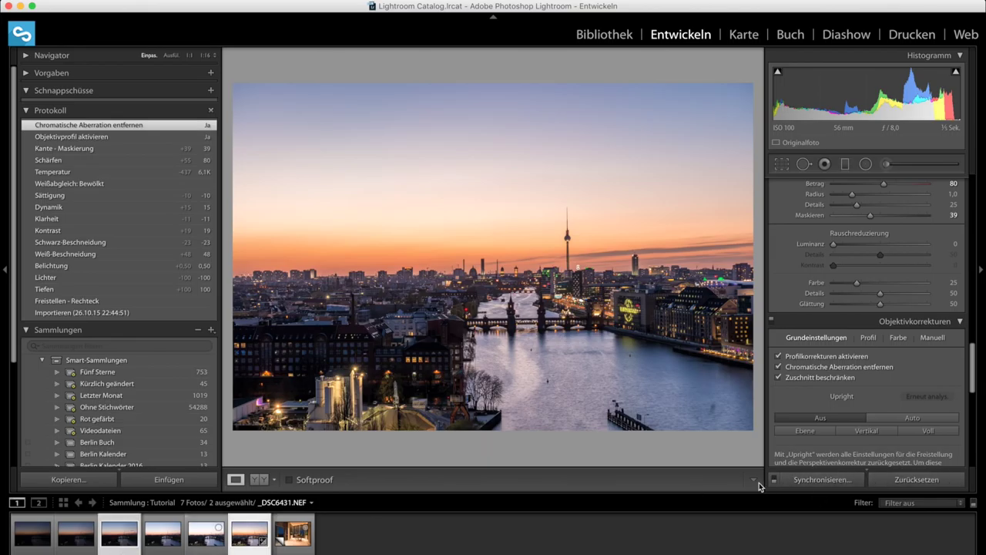
left_click(823, 480)
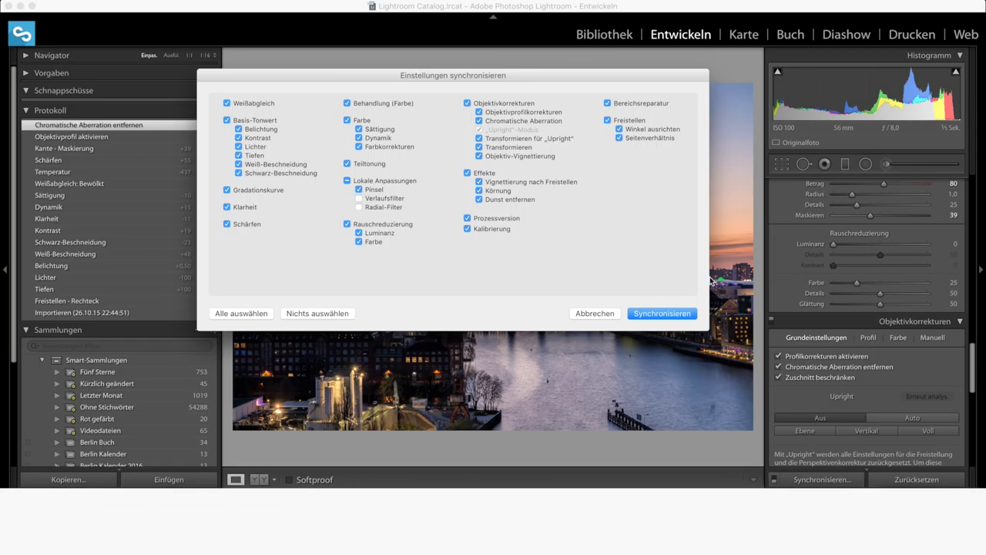
left_click(249, 317)
left_click(678, 314)
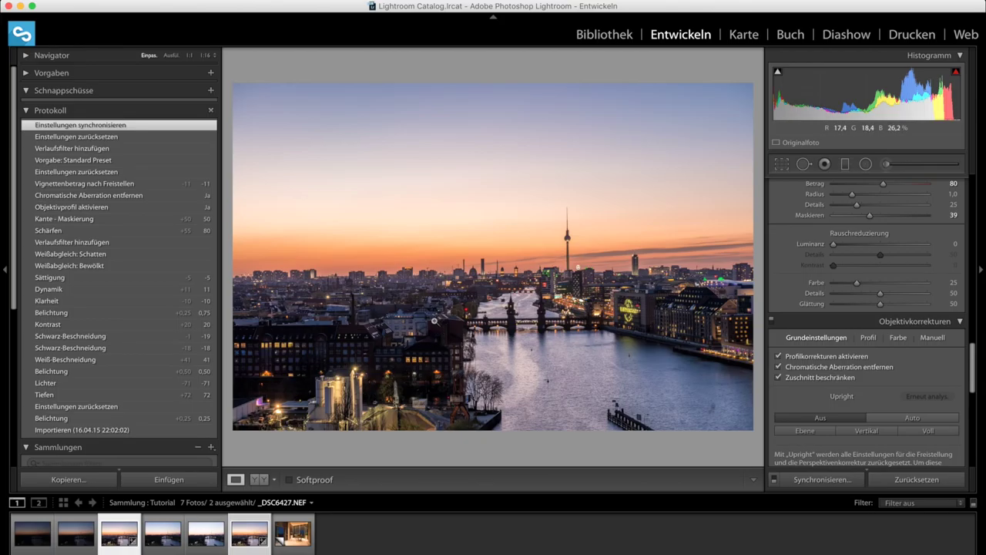
key("c")
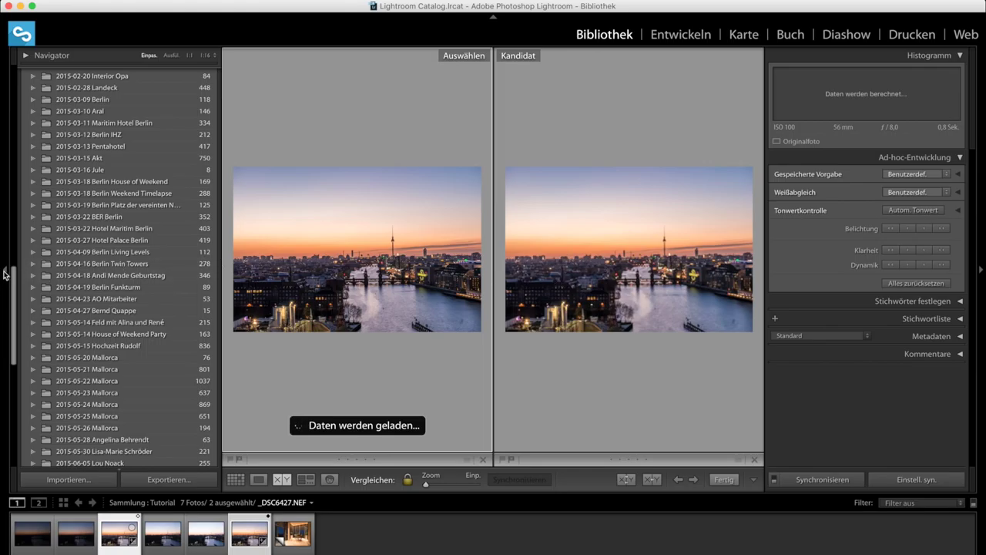
Hide both side panels and zoom the Compare view of both Berlin photos to 1:1.
left_click(5, 273)
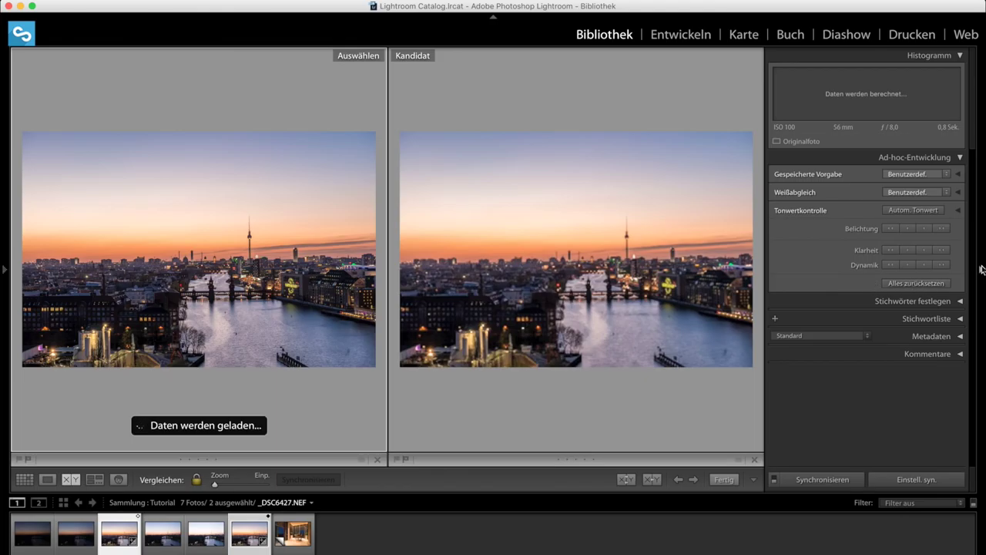
left_click(982, 270)
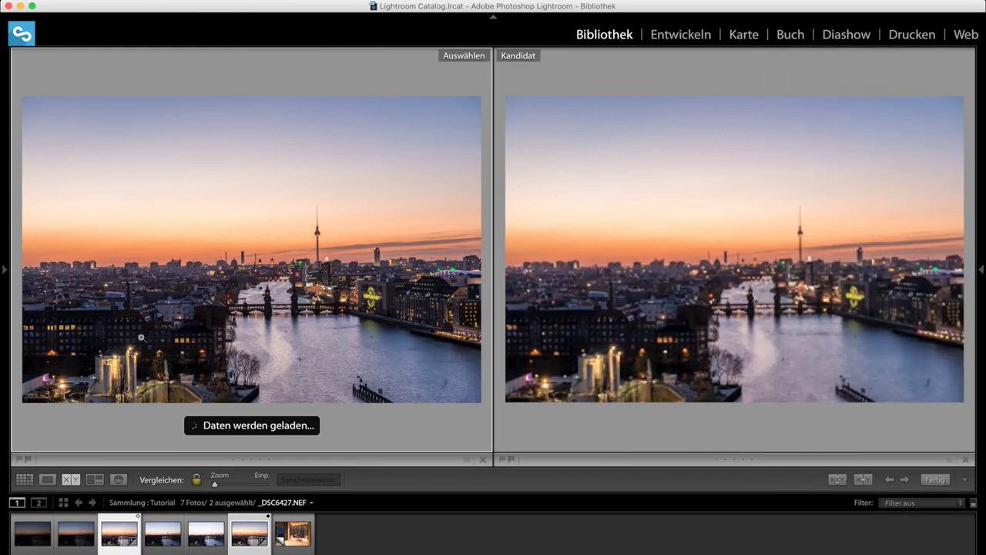
left_click(75, 363)
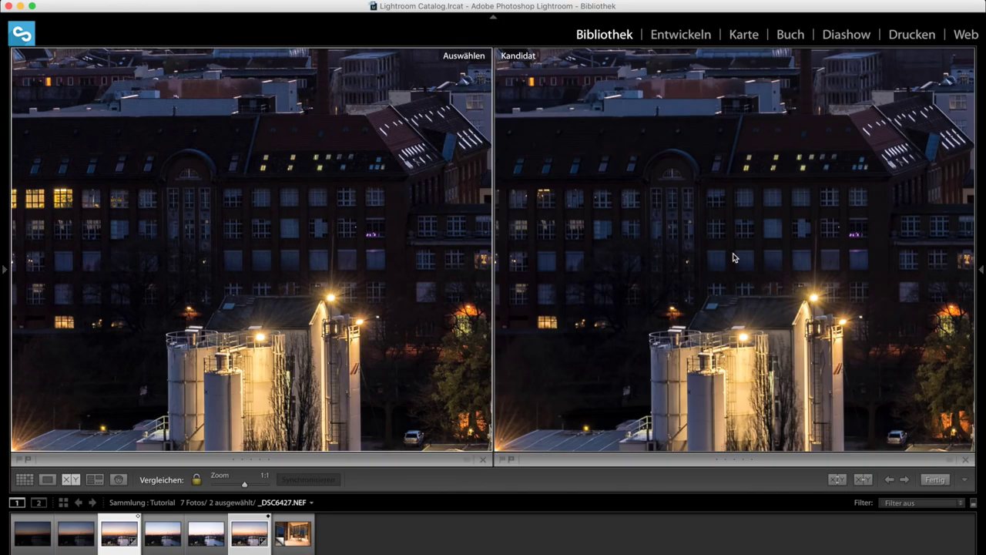
Pan both linked 1:1 views across the buildings, orange sky, skyline and domed church.
left_click_drag(717, 267, 733, 352)
left_click_drag(744, 228, 739, 279)
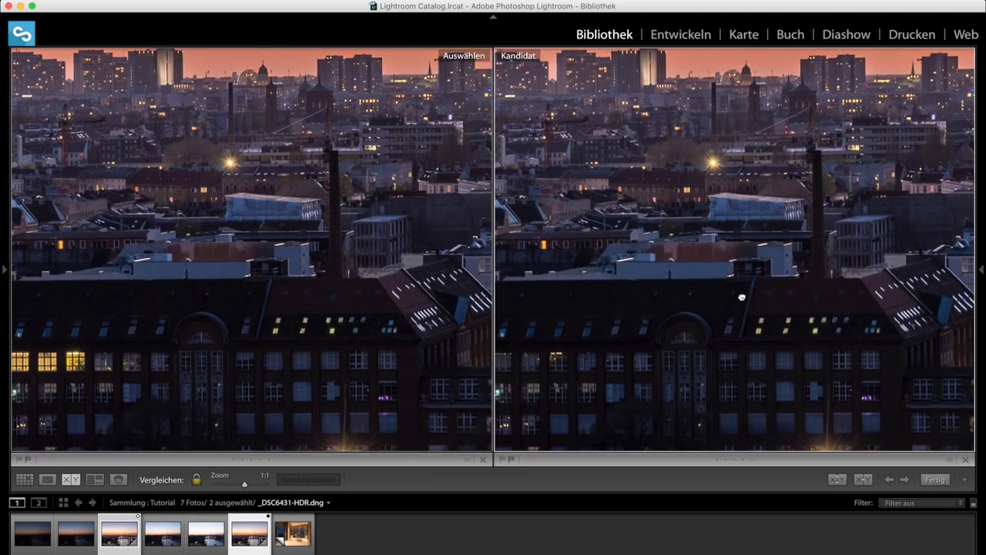
left_click_drag(744, 170, 719, 303)
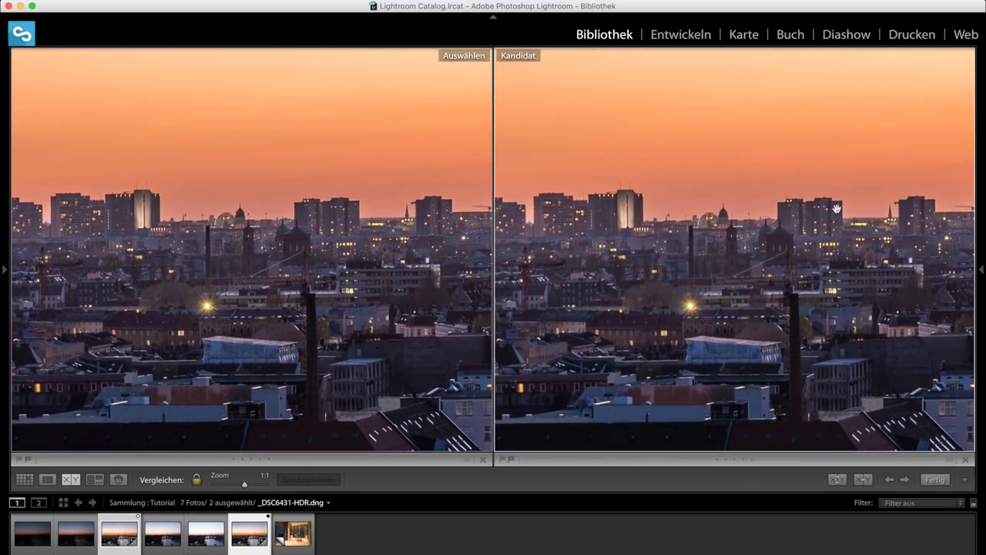
left_click_drag(836, 208, 624, 233)
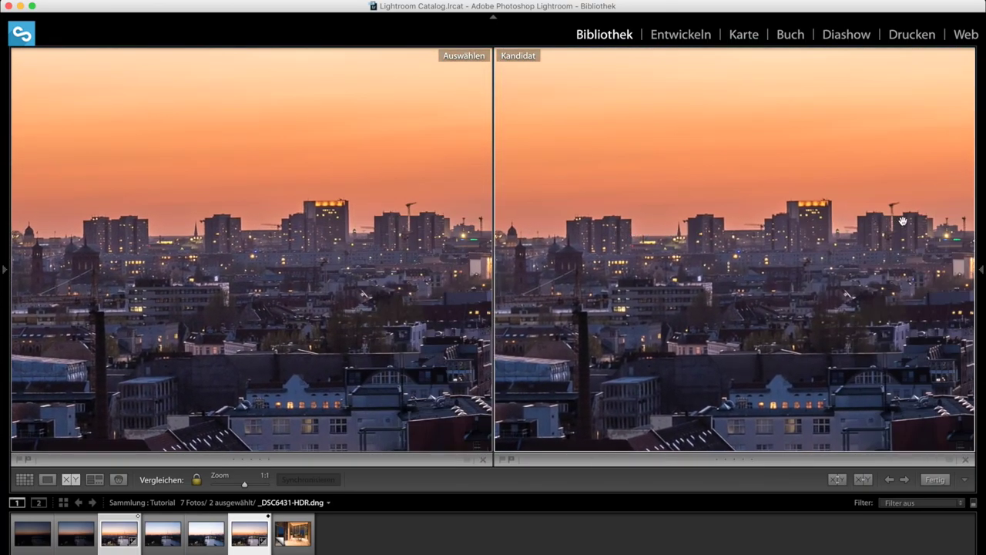
left_click_drag(903, 221, 671, 227)
Frame the bridge and river in both views, then return both photos to Fit.
left_click_drag(815, 262, 739, 202)
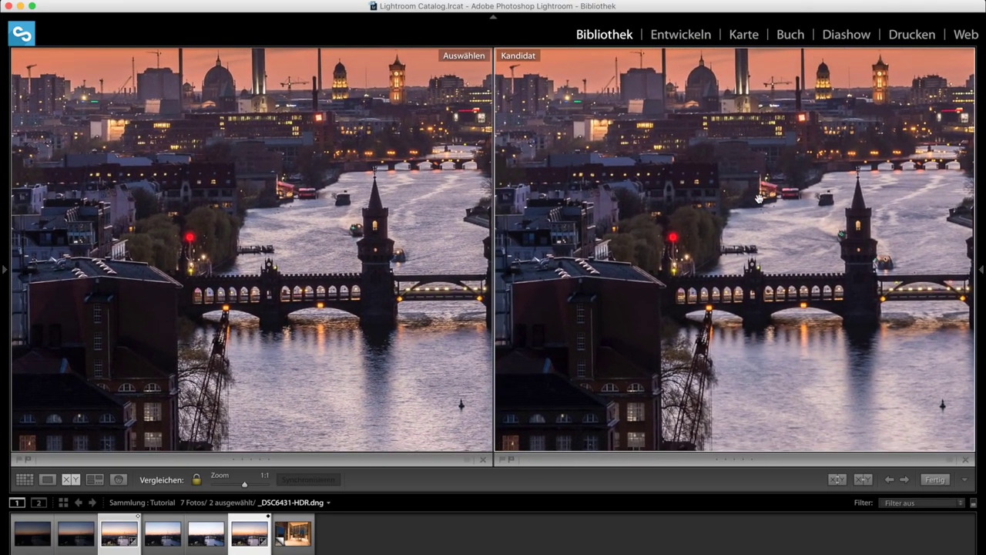
left_click_drag(852, 170, 772, 249)
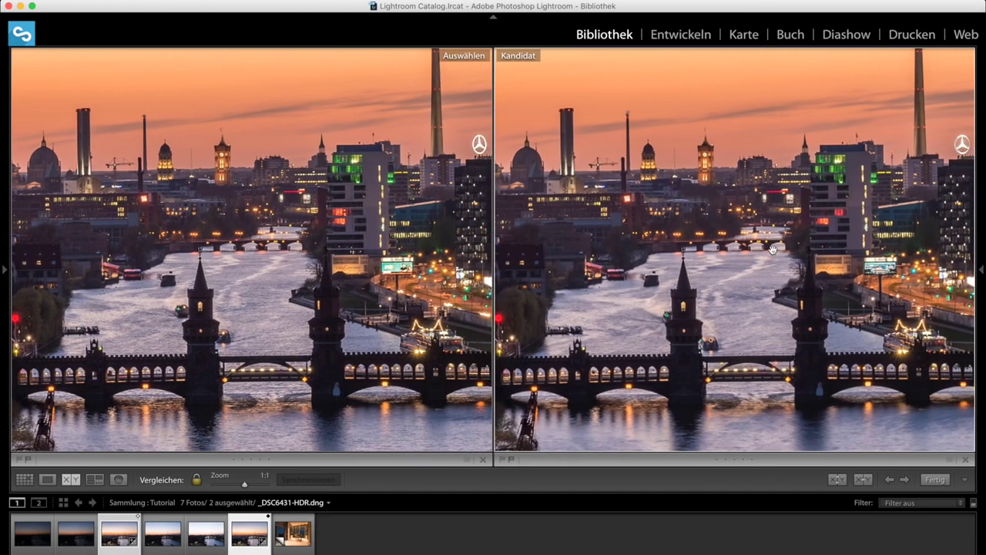
left_click_drag(824, 260, 786, 263)
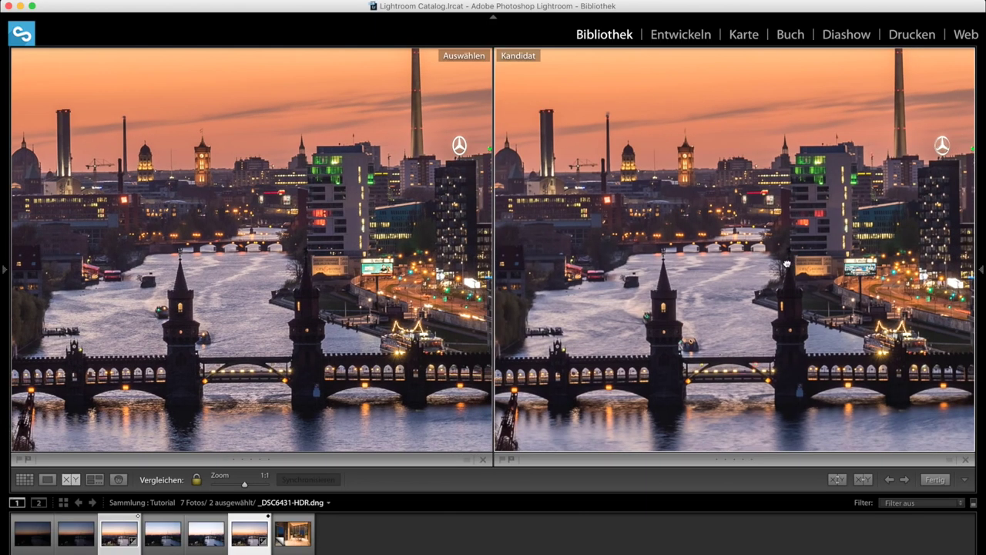
left_click(786, 262)
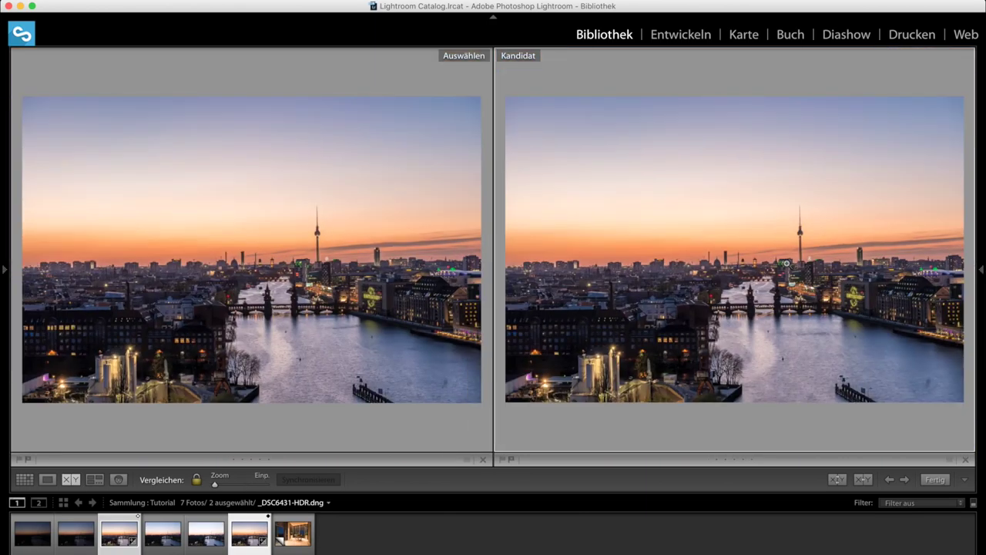